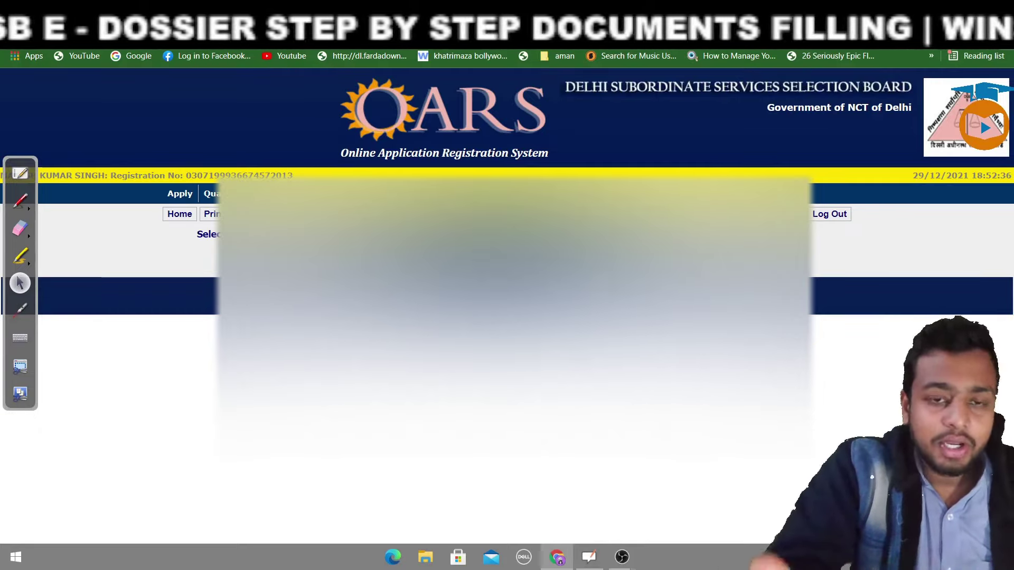
click(20, 200)
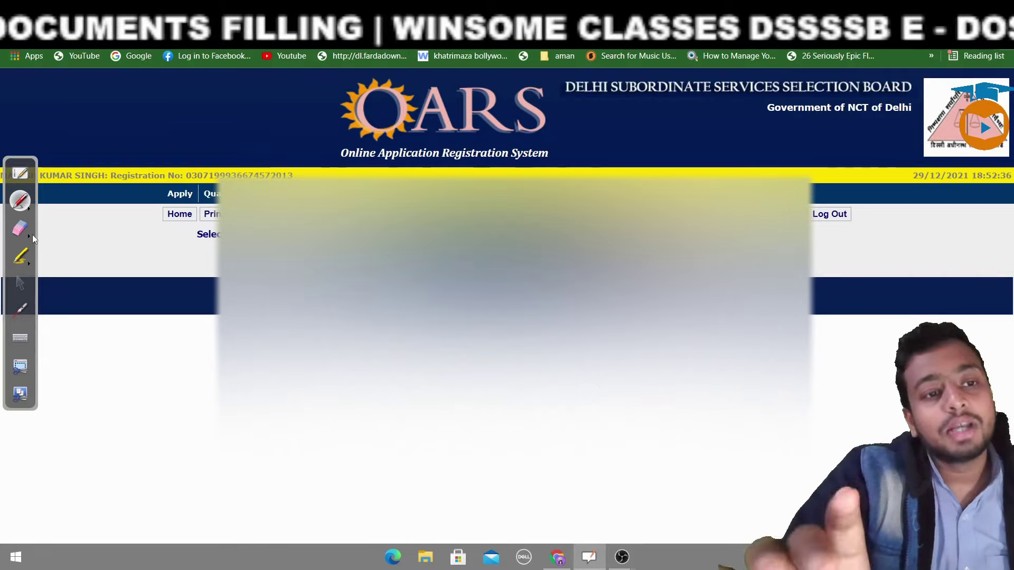
click(20, 228)
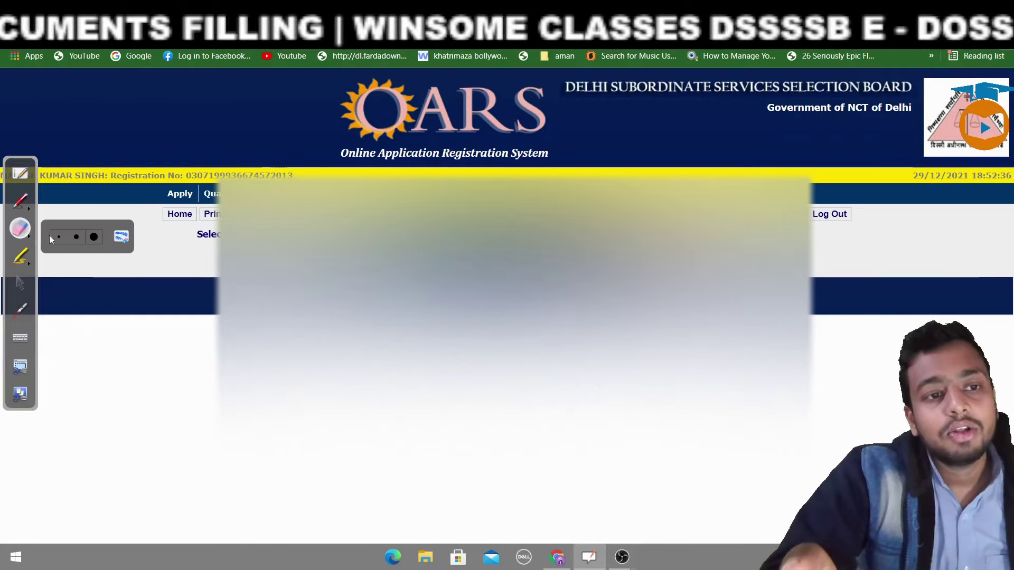
click(20, 201)
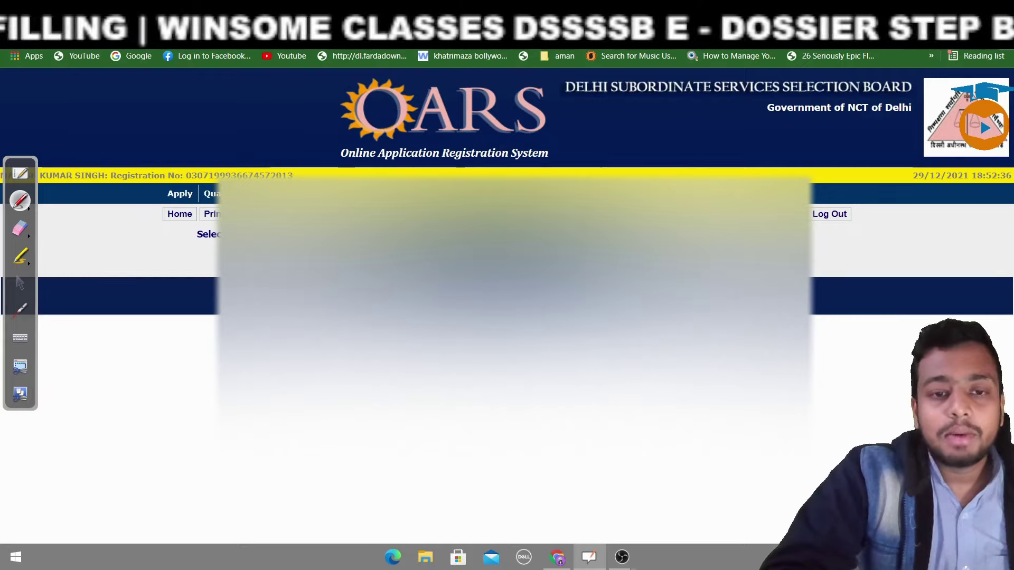
click(25, 232)
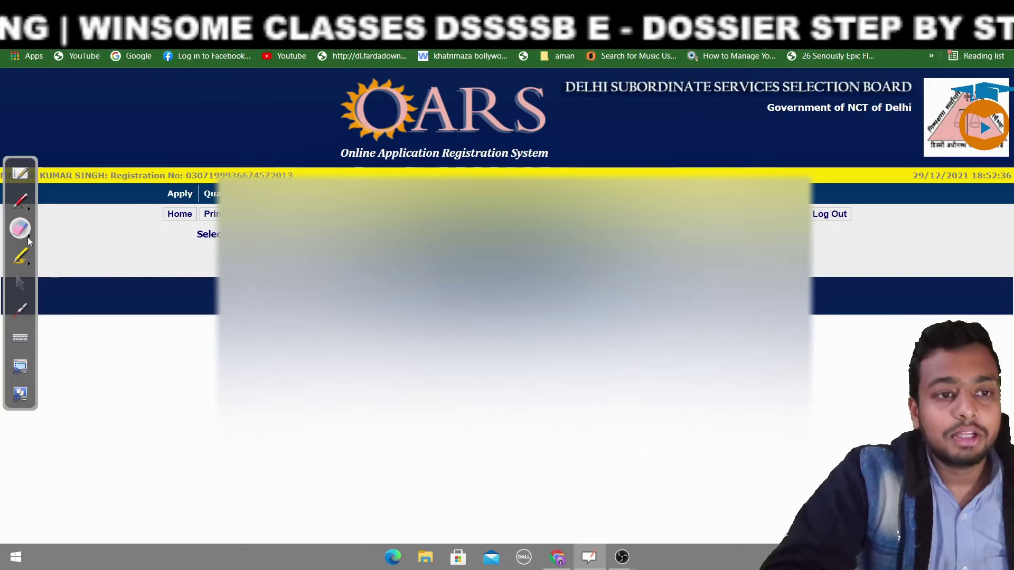
Step: Underline the Photo document name, its Mandatory type and the jpg/jpeg format requirement with the red pen
click(19, 284)
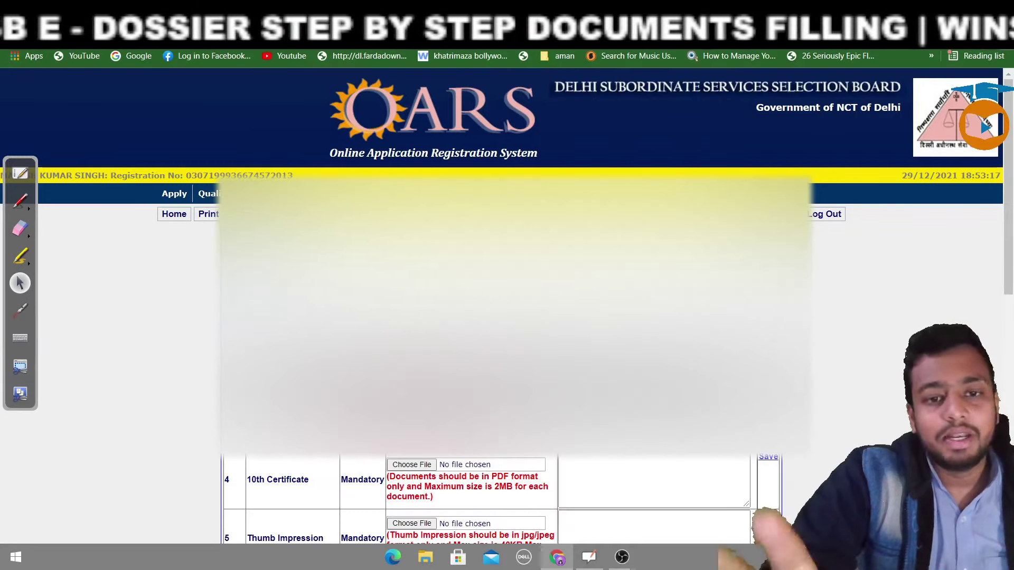
scroll(491, 332, up, 5)
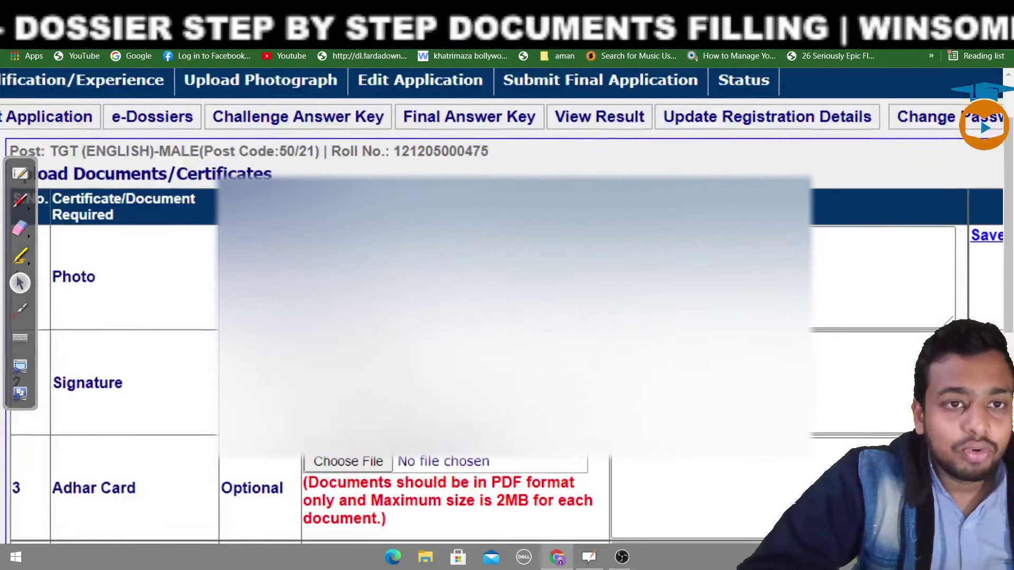
scroll(492, 342, down, 2)
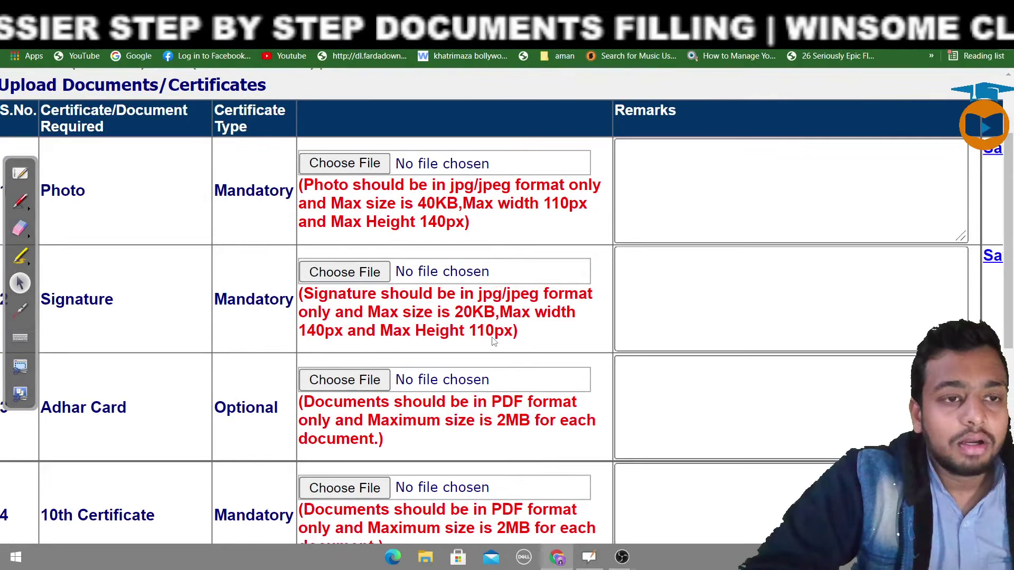
scroll(492, 342, left, 1)
scroll(492, 342, down, 1)
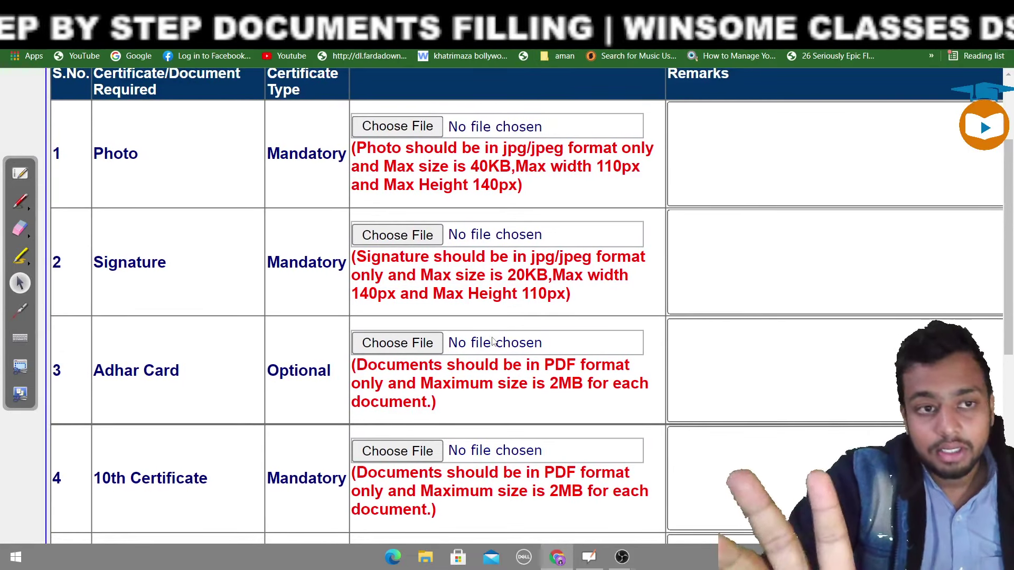
click(19, 202)
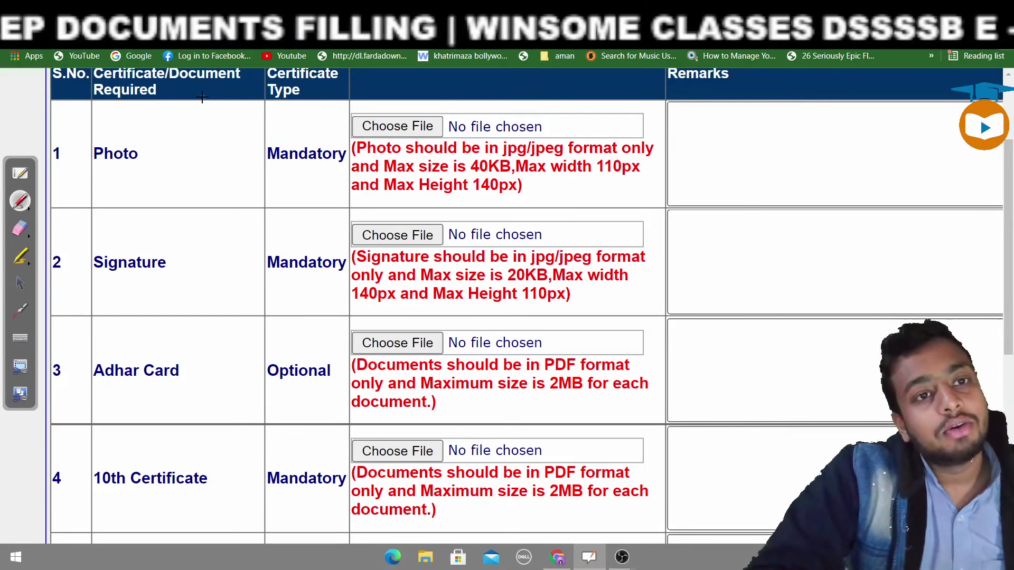
drag(89, 158, 147, 161)
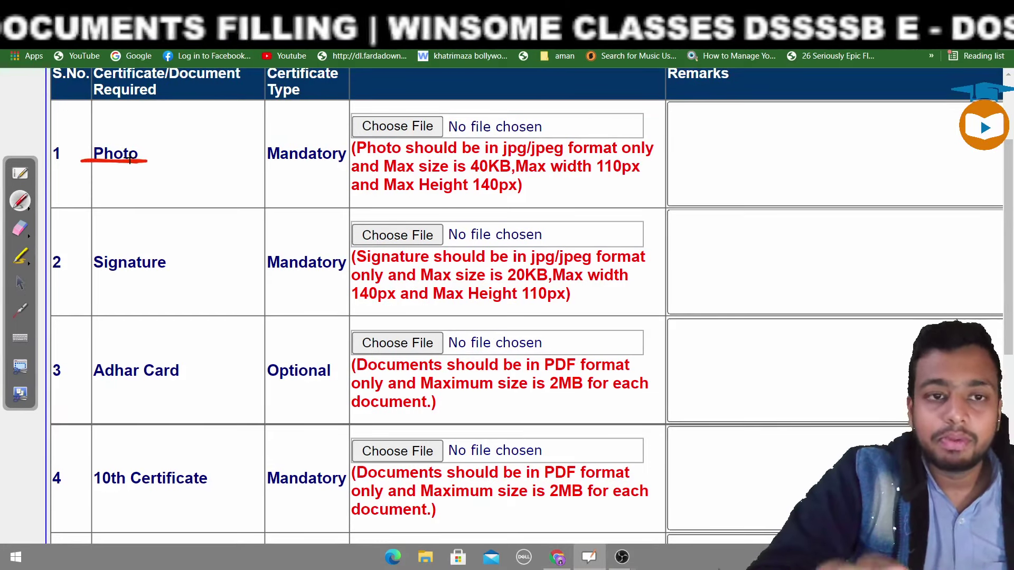
drag(278, 169, 340, 167)
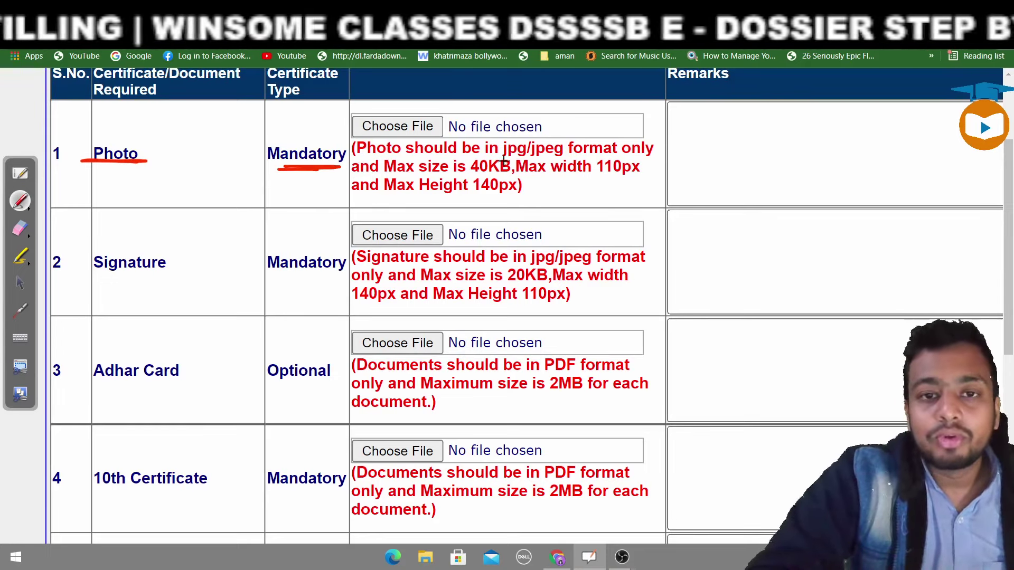
drag(496, 156, 577, 152)
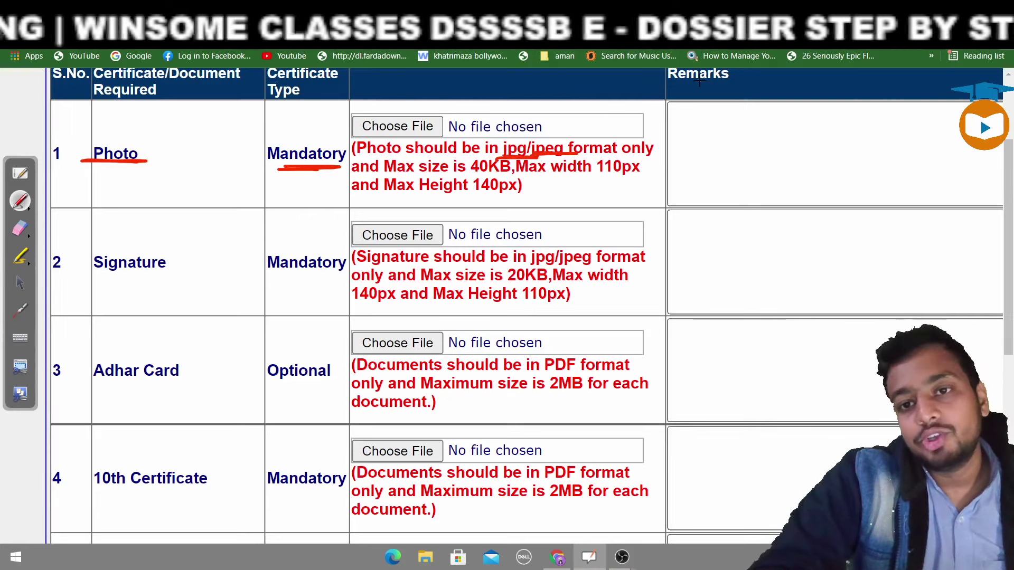
Step: Handwrite Jpg, Jpeg and 40 Kb in the Photo row's remarks area and underline the photo's 40KB size limit
mouse_move(698, 110)
mouse_down()
mouse_move(738, 123)
mouse_move(737, 138)
mouse_up()
drag(700, 130, 734, 136)
mouse_move(766, 127)
mouse_down()
mouse_move(817, 154)
mouse_move(822, 175)
mouse_up()
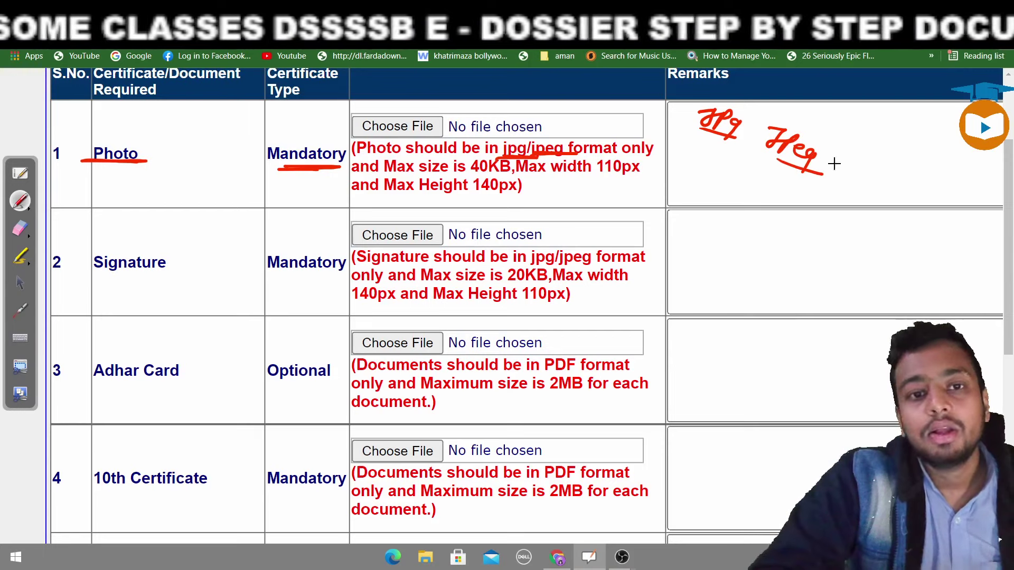
drag(471, 173, 526, 176)
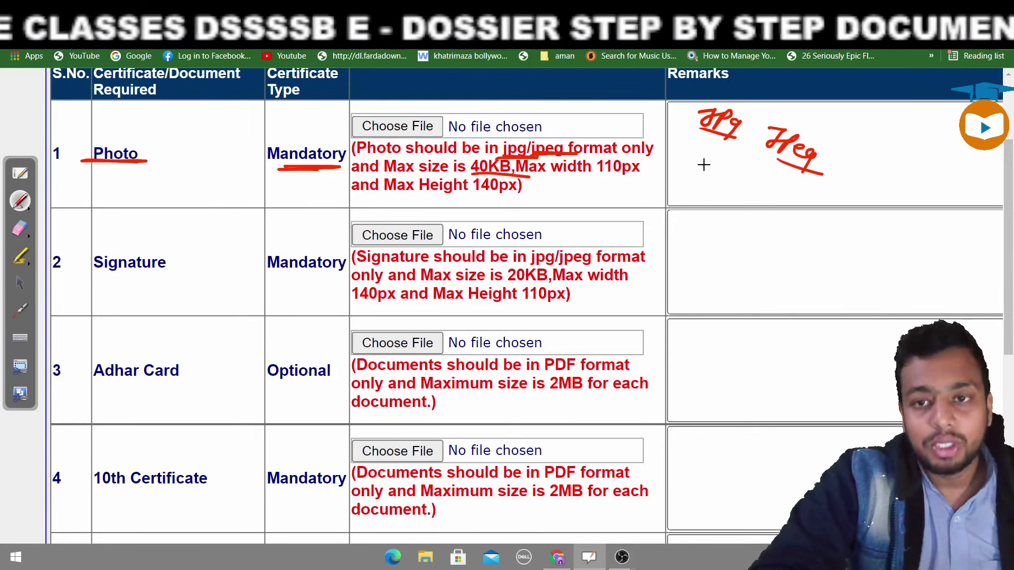
drag(685, 148, 691, 171)
drag(698, 158, 746, 193)
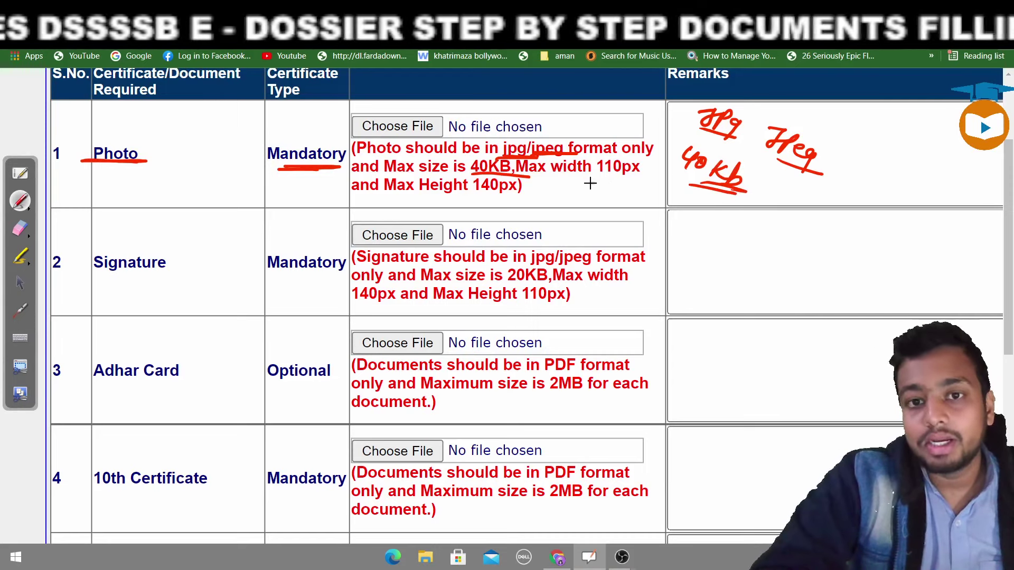
Step: Underline the photo's 110px maximum width and 140px maximum height, and clear all ink annotations
drag(590, 180, 652, 173)
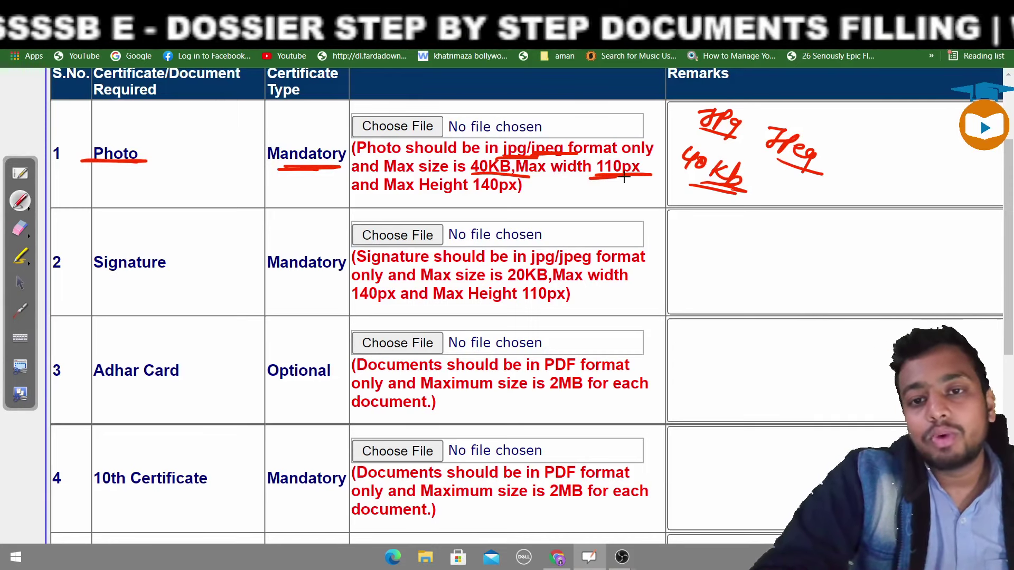
drag(473, 192, 523, 191)
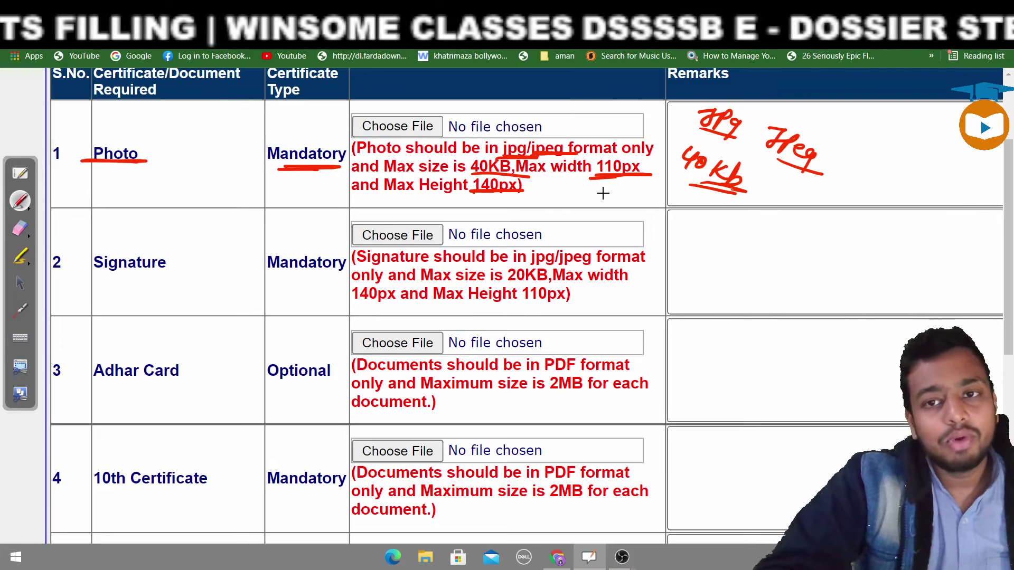
click(21, 228)
click(118, 242)
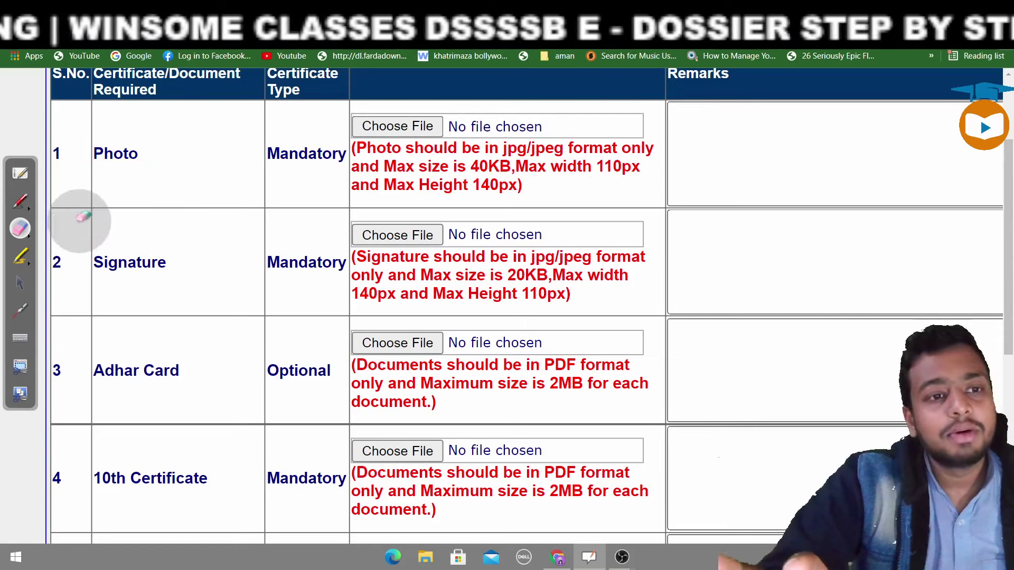
Step: Underline the Signature document name and circle its Mandatory type with the red pen
click(20, 201)
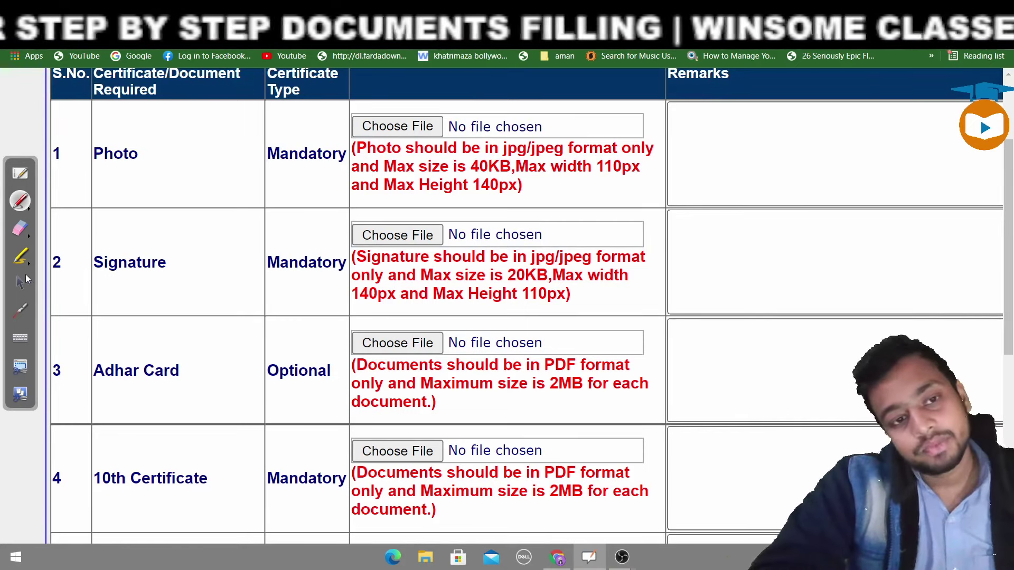
drag(93, 273, 165, 273)
mouse_move(306, 240)
mouse_down()
mouse_move(279, 280)
mouse_move(293, 248)
mouse_up()
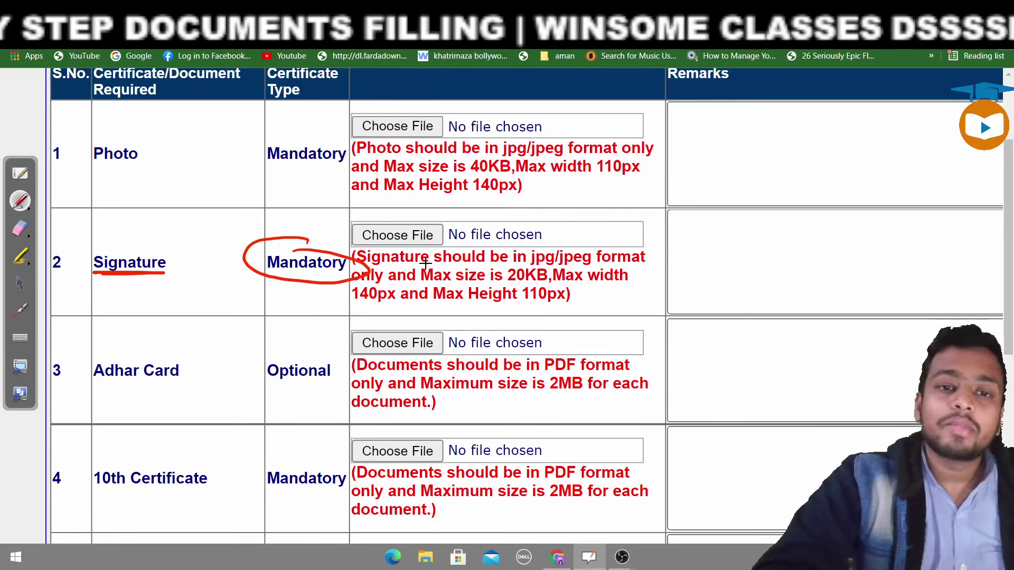
Step: Handwrite an underlined 20 Kb and a circled 140px in the Signature row's remarks area
mouse_move(684, 230)
mouse_down()
mouse_move(700, 241)
mouse_move(711, 232)
mouse_up()
mouse_move(731, 229)
mouse_down()
mouse_move(722, 247)
mouse_move(755, 258)
mouse_up()
drag(714, 253, 760, 263)
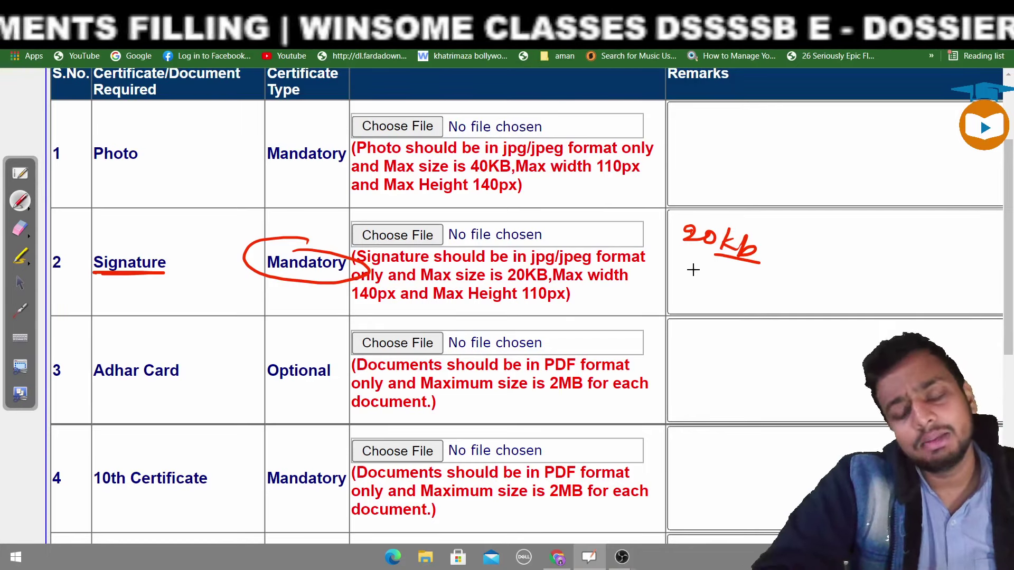
mouse_move(681, 263)
mouse_down()
mouse_move(685, 276)
mouse_move(711, 271)
mouse_move(744, 290)
mouse_up()
mouse_move(745, 275)
mouse_down()
mouse_move(731, 291)
mouse_move(738, 298)
mouse_up()
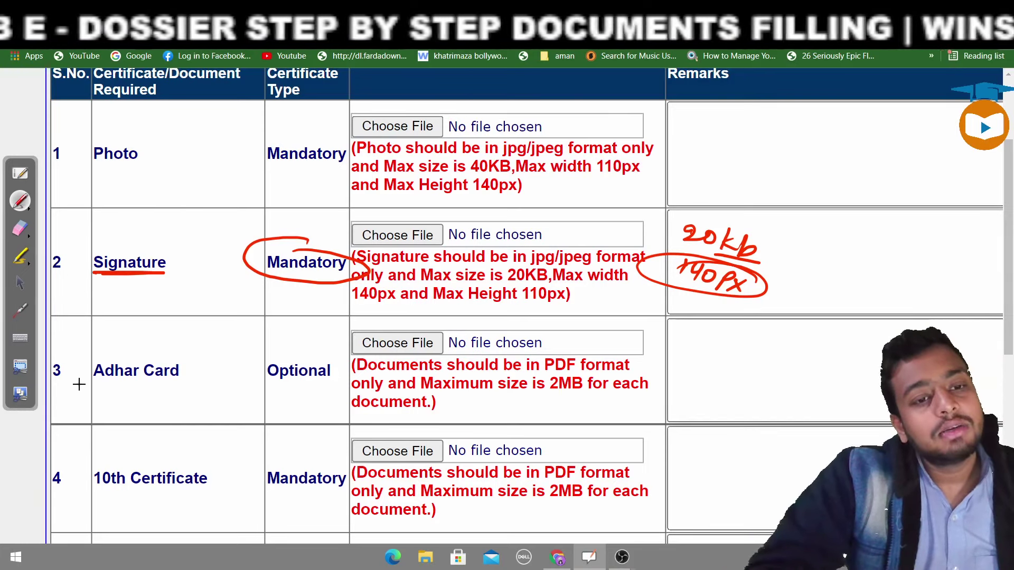
Step: Underline Adhar Card and its PDF format requirement, and circle its Optional type
drag(76, 386, 195, 386)
mouse_move(287, 353)
mouse_down()
mouse_move(312, 384)
mouse_move(266, 350)
mouse_up()
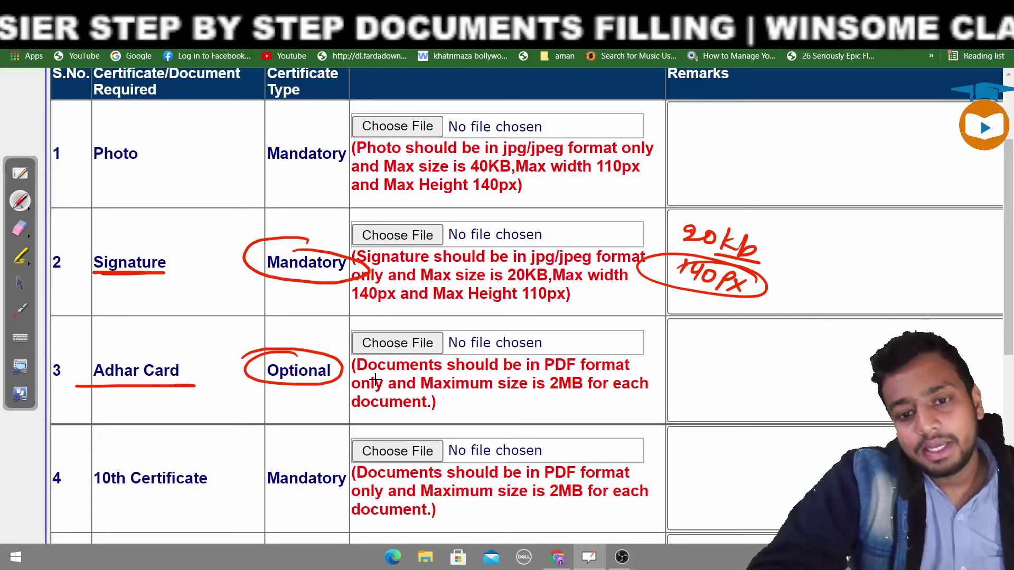
drag(543, 375, 576, 375)
Step: Handwrite underlined PDF and 2mb notes in the Adhar Card row's remarks area, and clear all ink annotations
mouse_move(689, 351)
mouse_down()
mouse_move(713, 341)
mouse_move(739, 354)
mouse_move(753, 343)
mouse_move(749, 374)
mouse_up()
drag(694, 372, 734, 396)
mouse_move(734, 377)
mouse_down()
mouse_move(746, 406)
mouse_move(734, 413)
mouse_up()
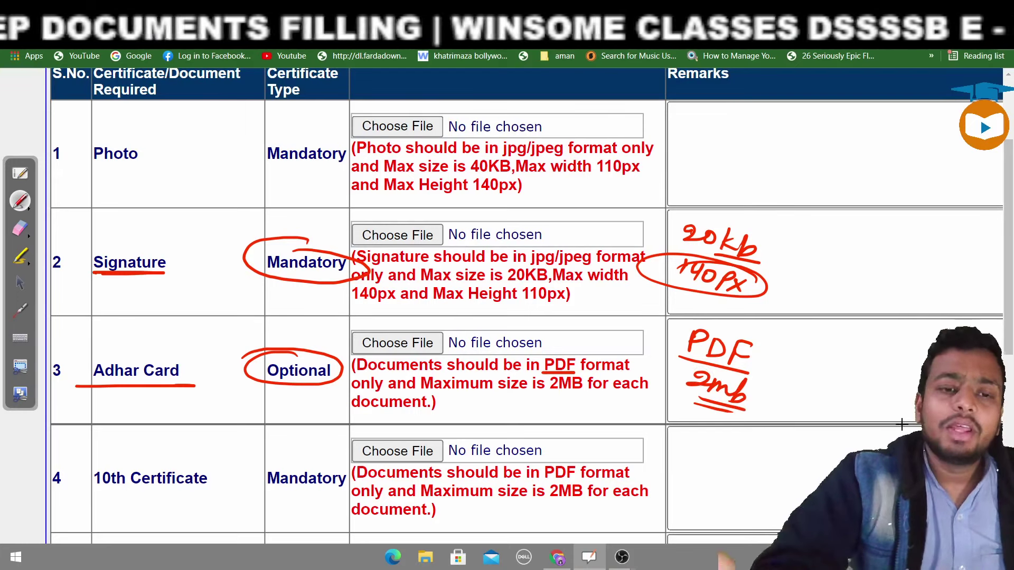
click(20, 228)
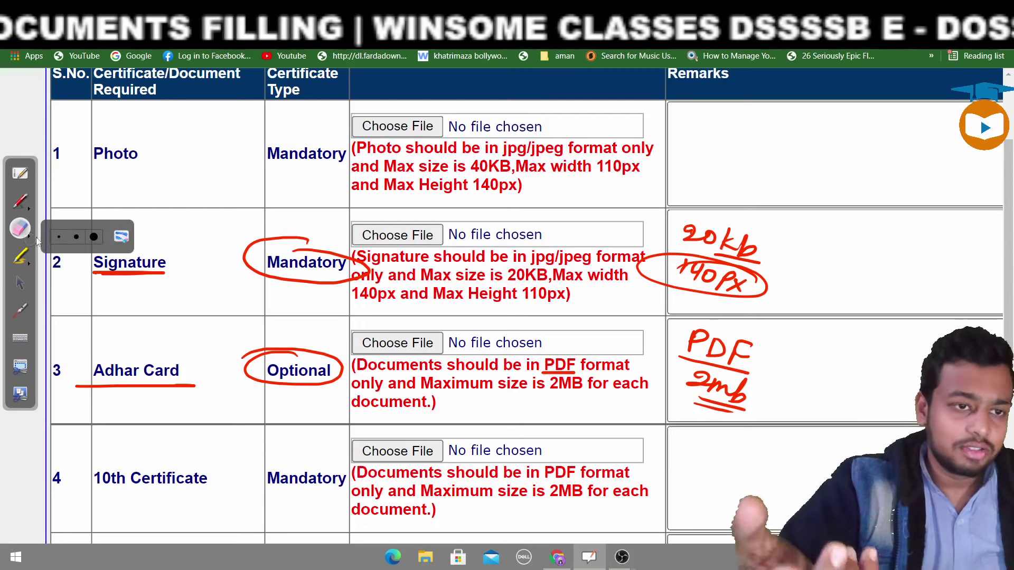
click(119, 237)
Step: Underline the 10th Certificate document name, its Mandatory type and PDF format, and circle its 2MB size limit
click(20, 280)
scroll(507, 317, down, 4)
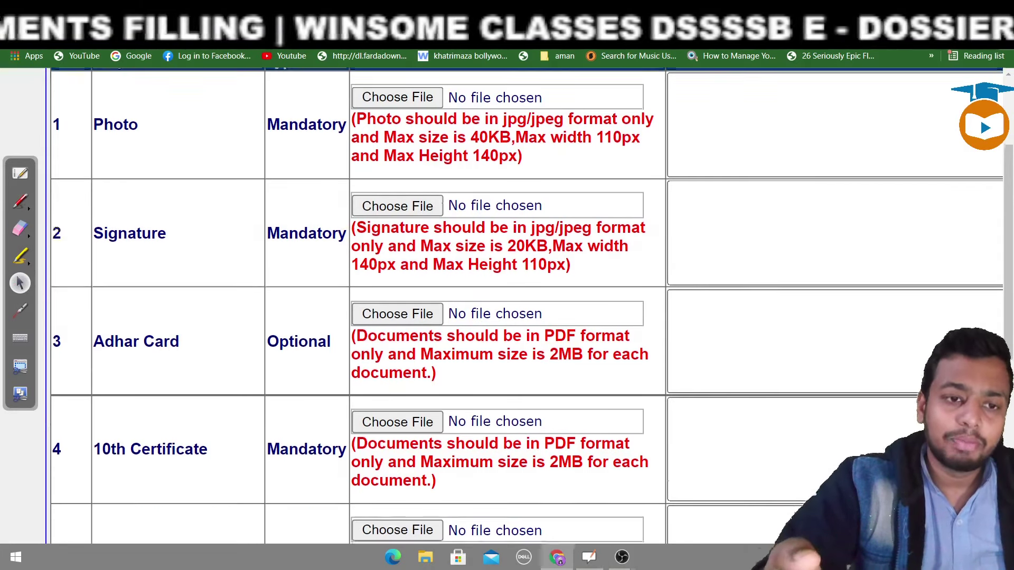
scroll(185, 124, down, 3)
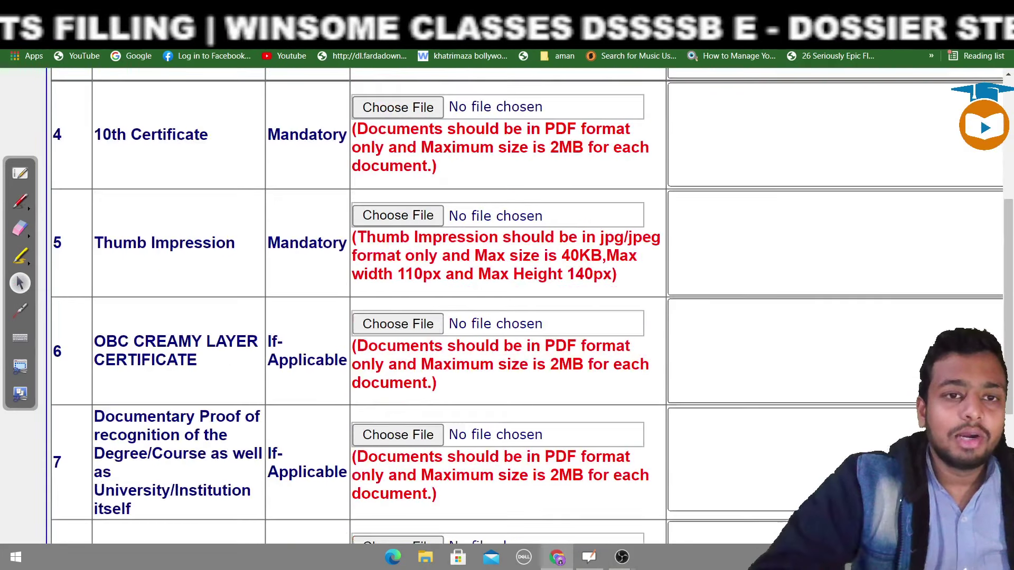
scroll(179, 126, up, 1)
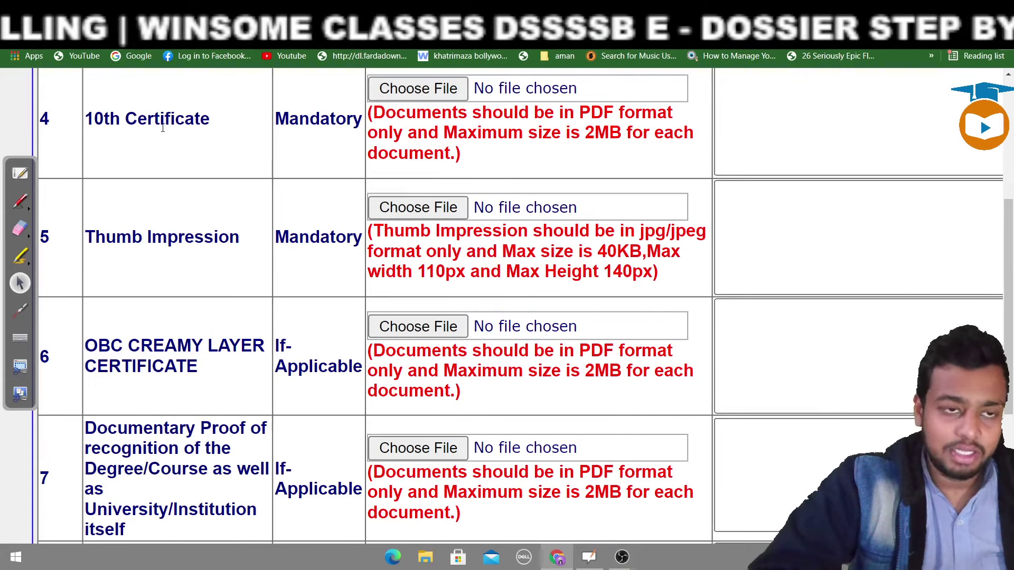
scroll(162, 133, up, 3)
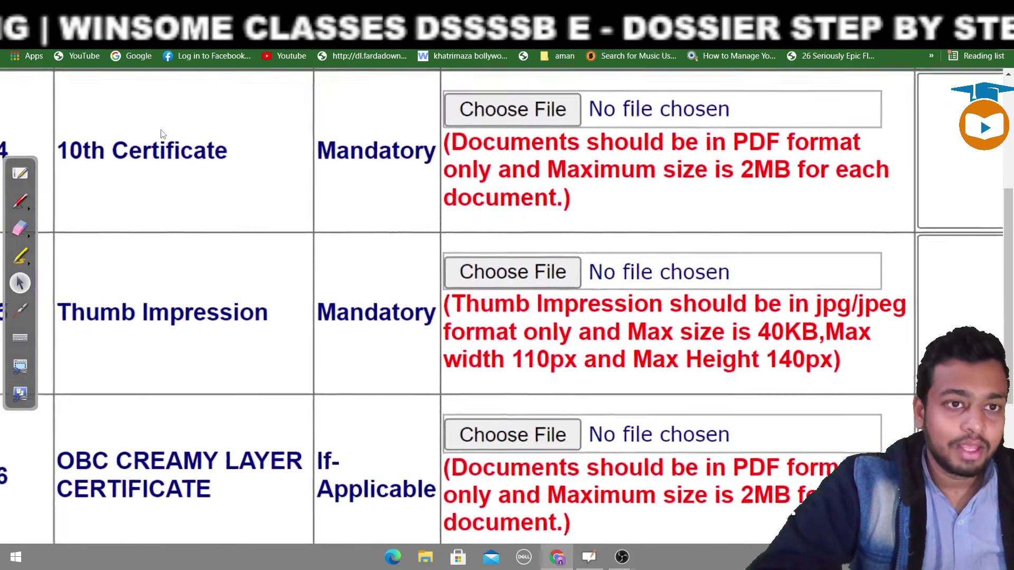
scroll(162, 134, down, 1)
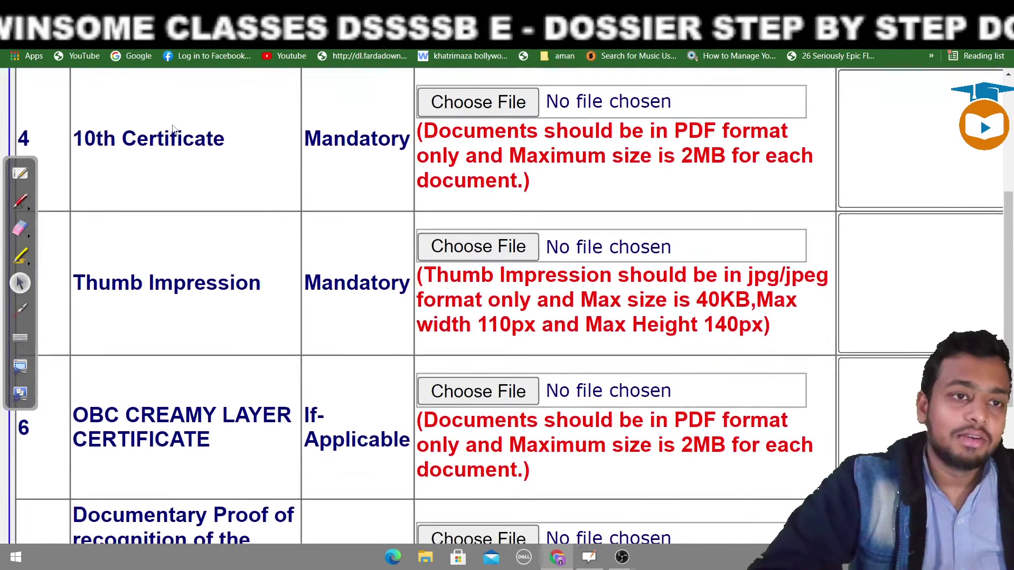
click(16, 201)
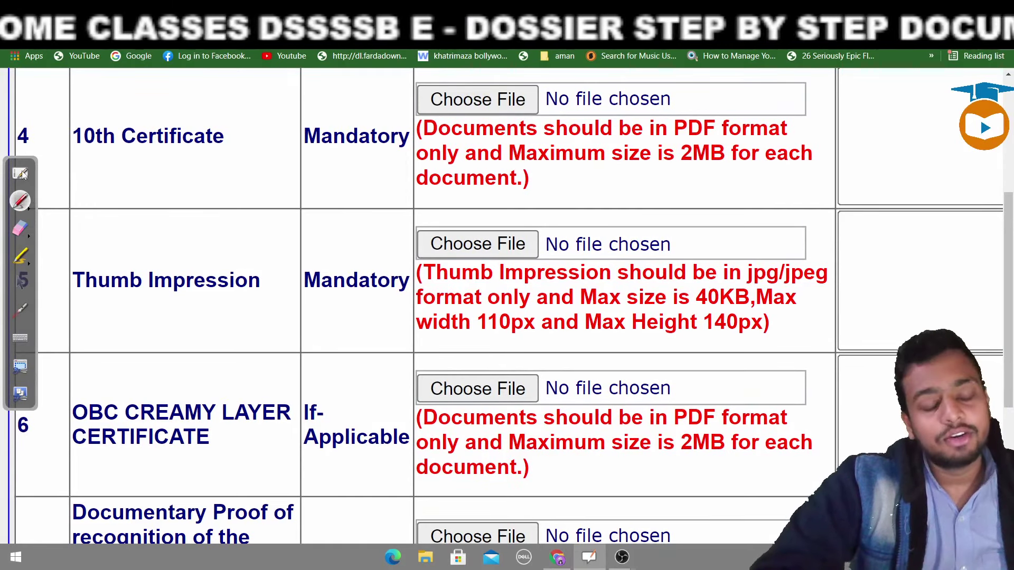
drag(104, 157, 220, 152)
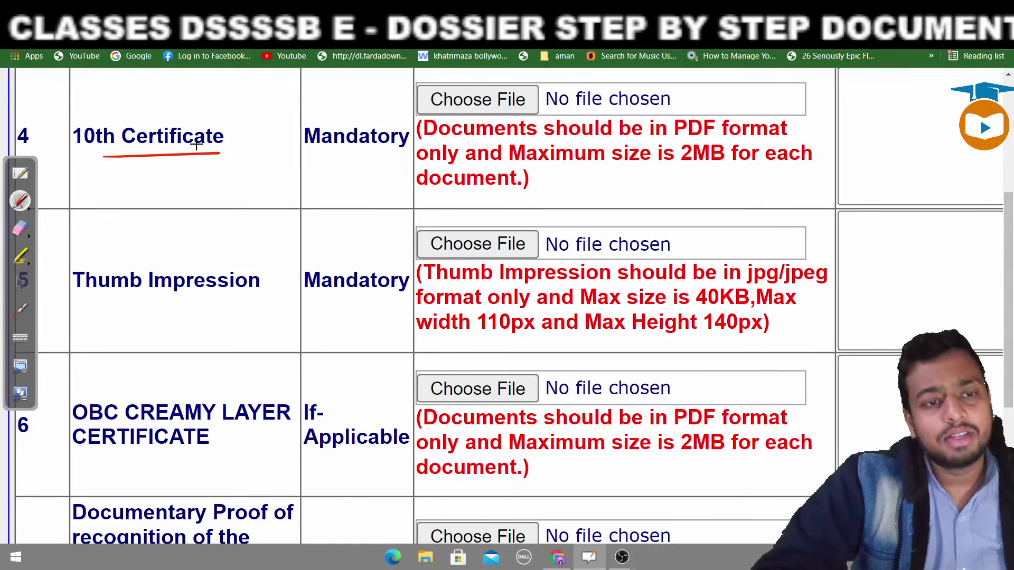
drag(310, 151, 403, 148)
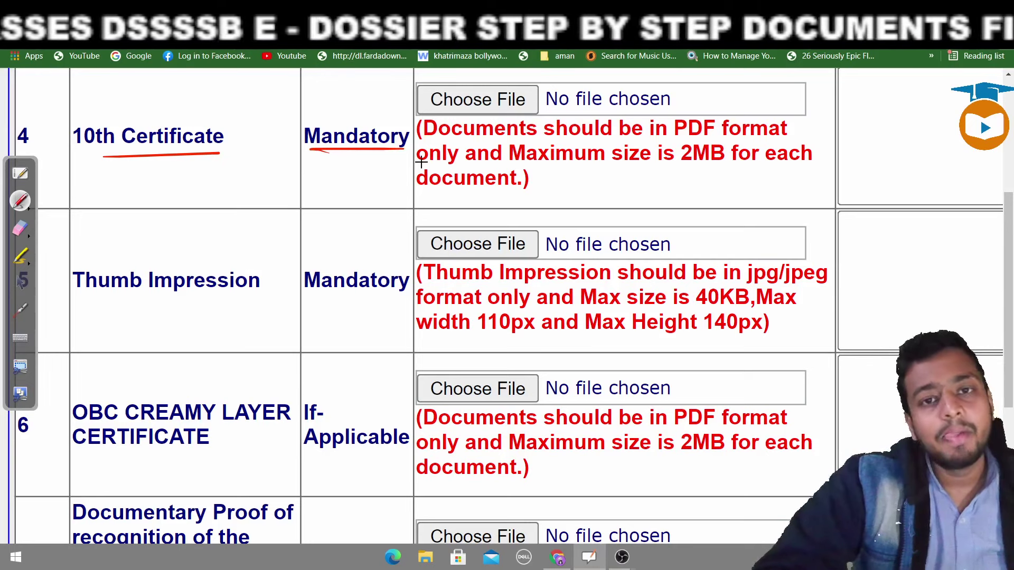
mouse_move(721, 145)
mouse_down()
mouse_move(681, 168)
mouse_move(739, 138)
mouse_up()
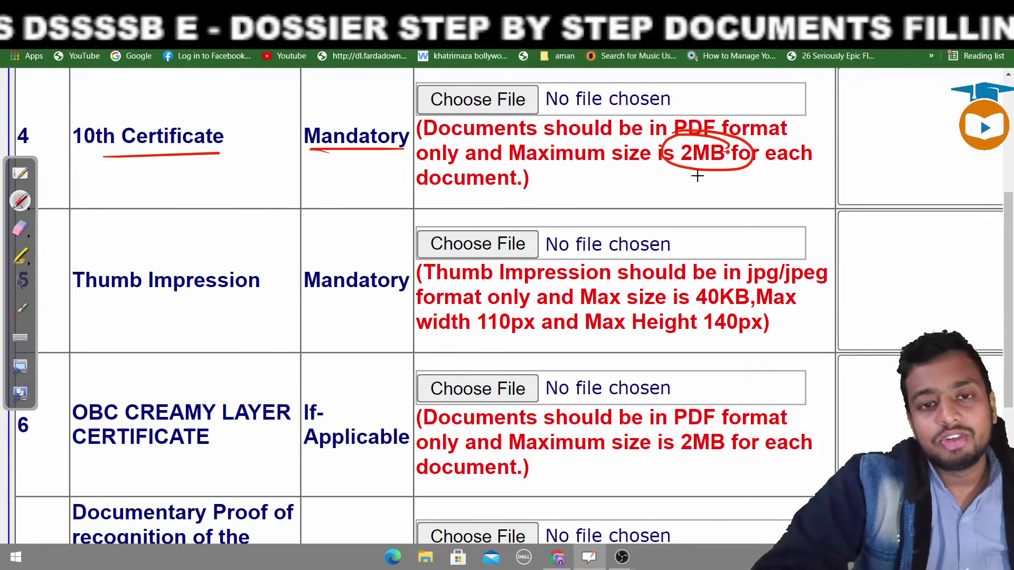